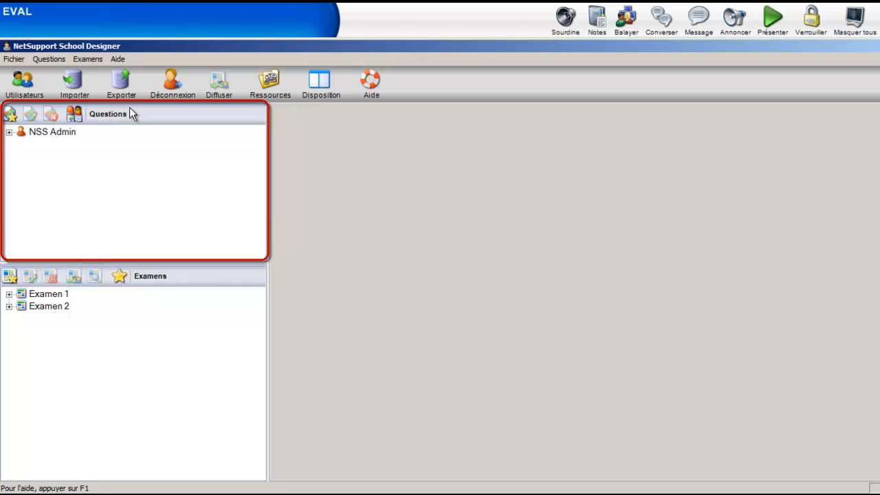
Group the question list by Niveau, Sujet and Type in turn to compare the categories.
left_click(76, 114)
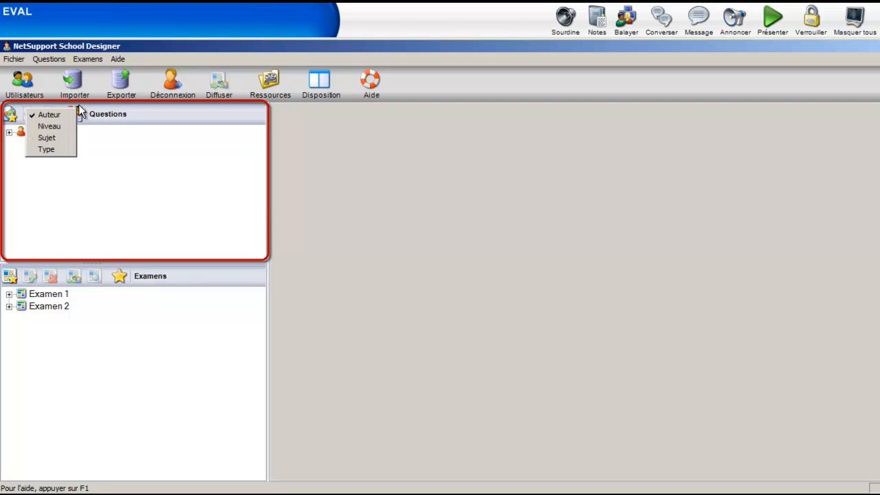
left_click(66, 113)
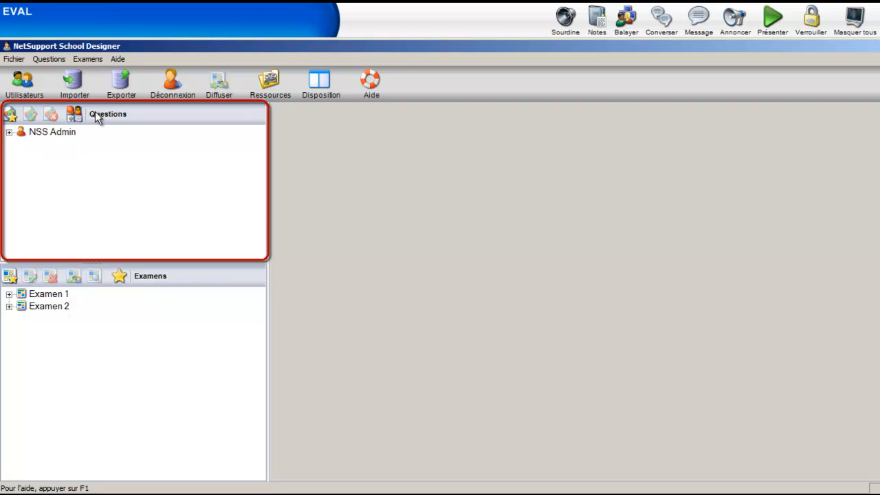
left_click(75, 113)
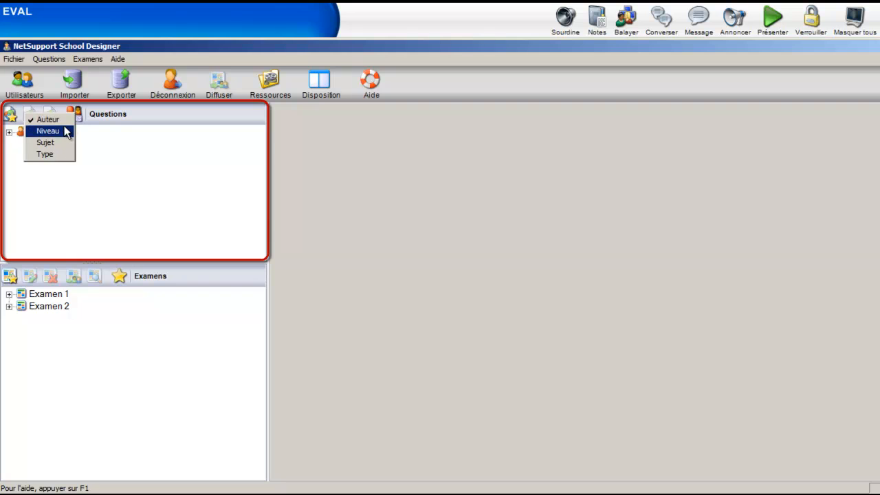
left_click(66, 132)
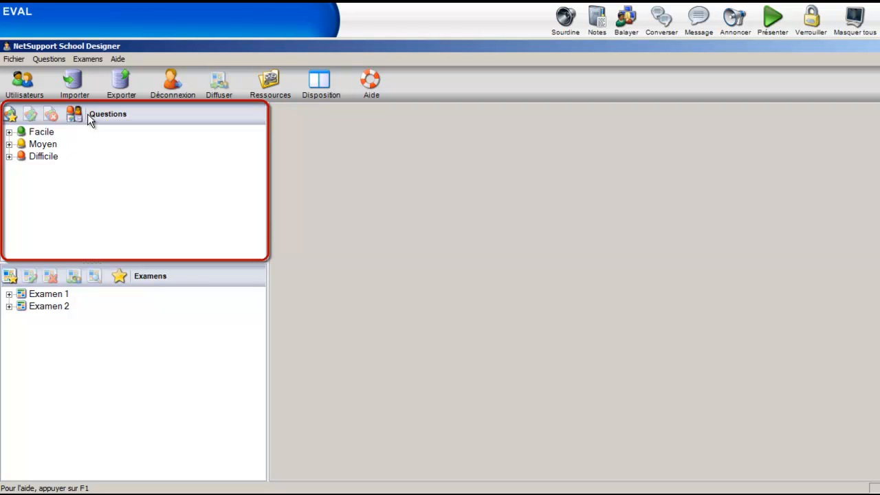
left_click(75, 113)
left_click(46, 142)
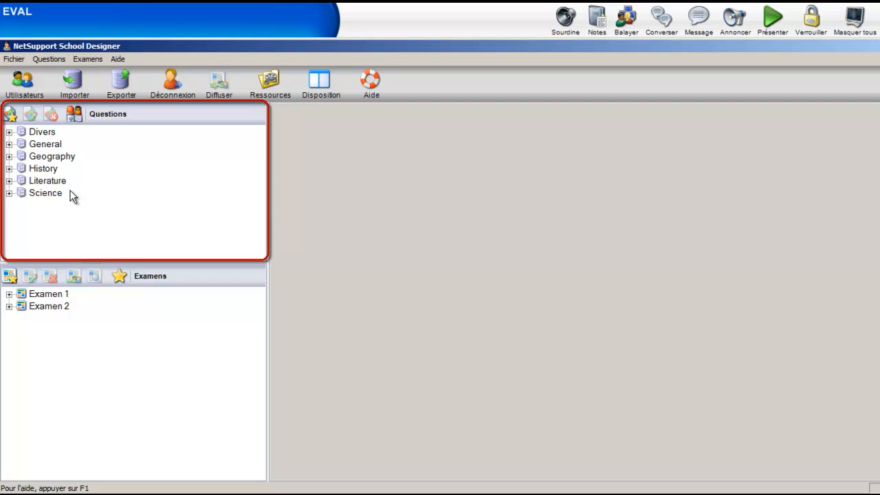
left_click(77, 113)
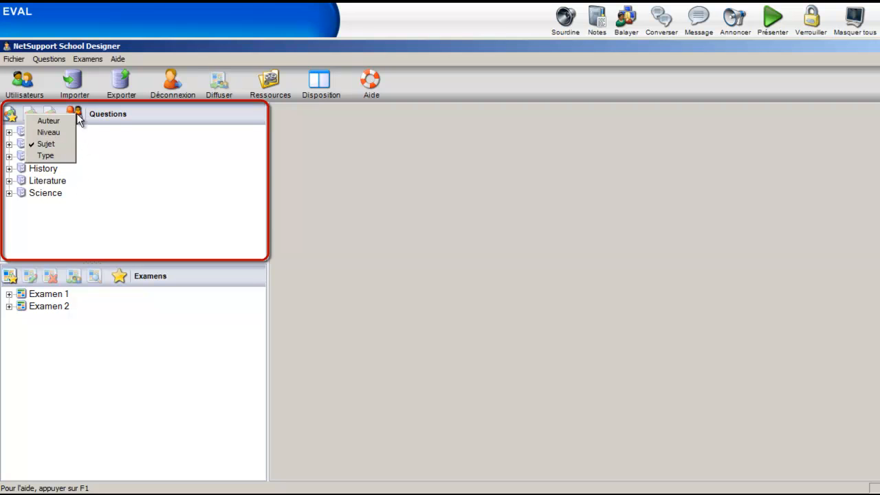
left_click(65, 154)
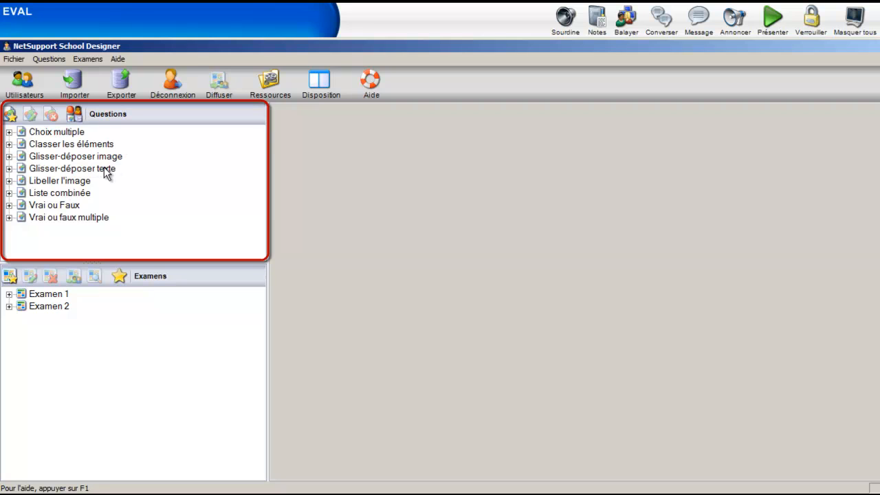
Create a new question, review the descriptions of the available question types, and choose Liste combinée.
left_click(10, 116)
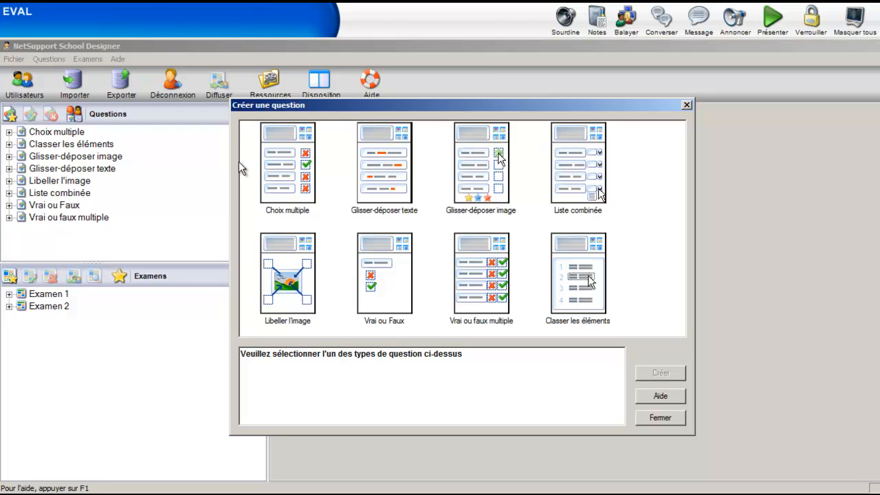
left_click(395, 177)
left_click(468, 165)
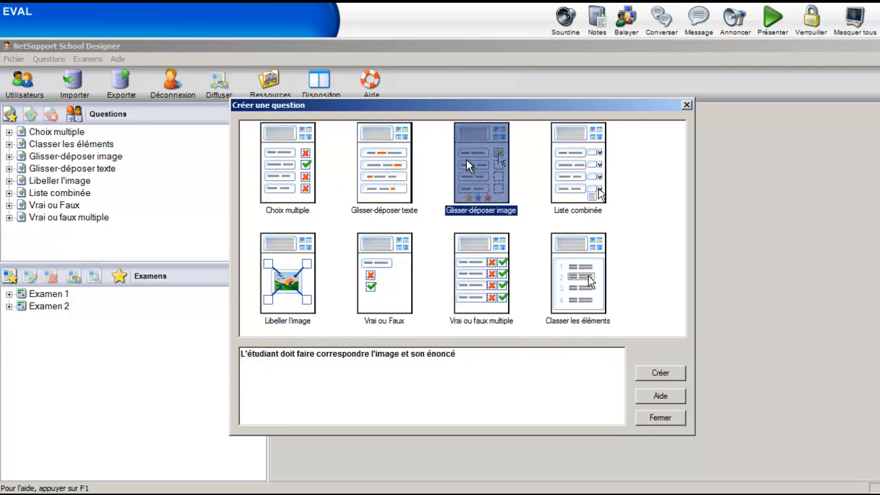
left_click(570, 187)
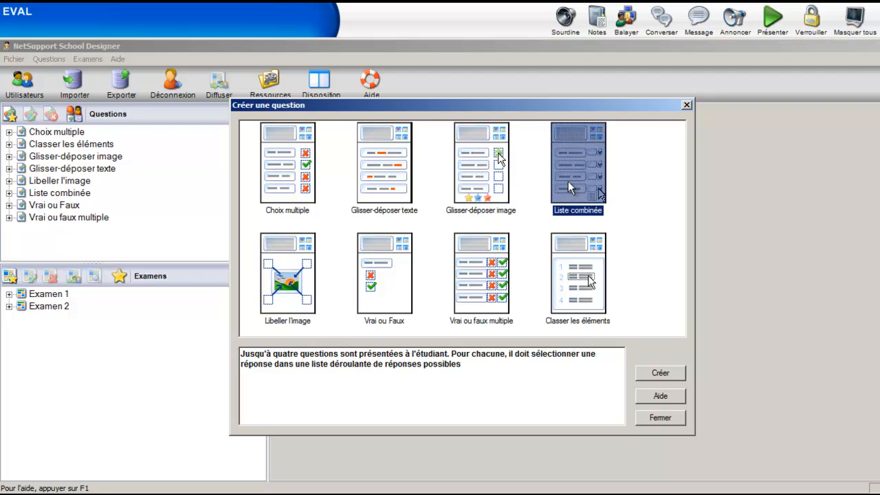
left_click(568, 269)
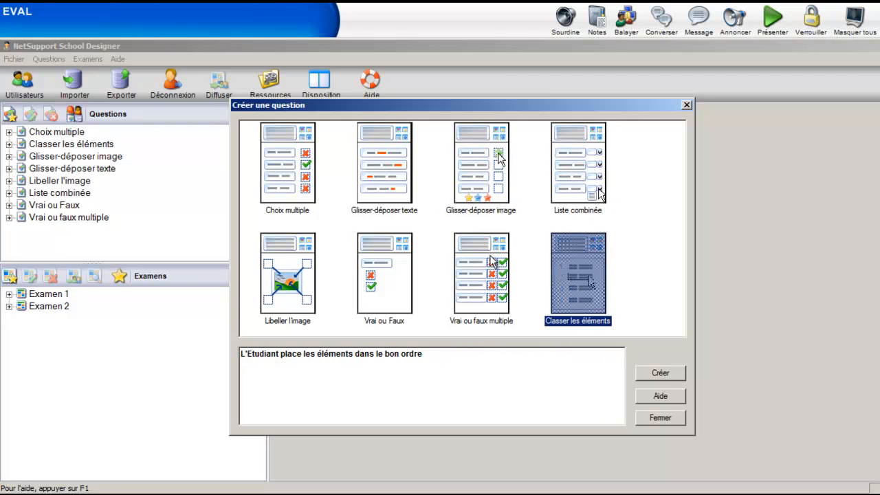
left_click(496, 265)
left_click(403, 275)
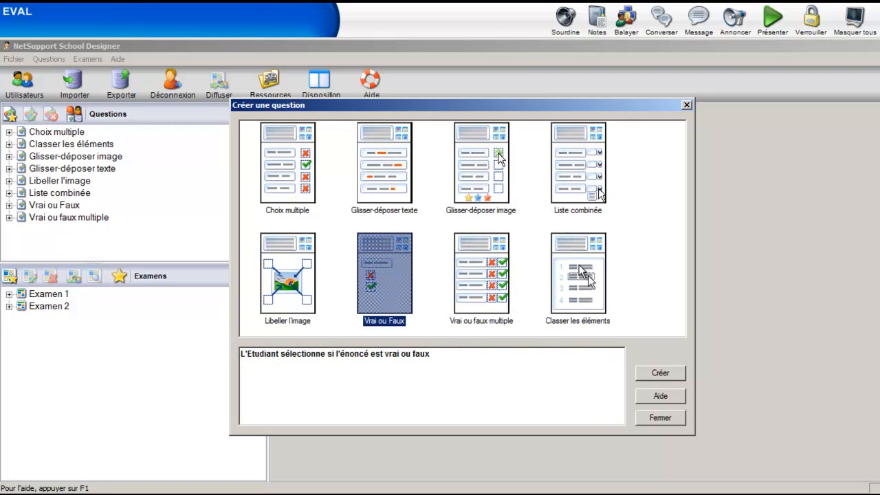
left_click(577, 158)
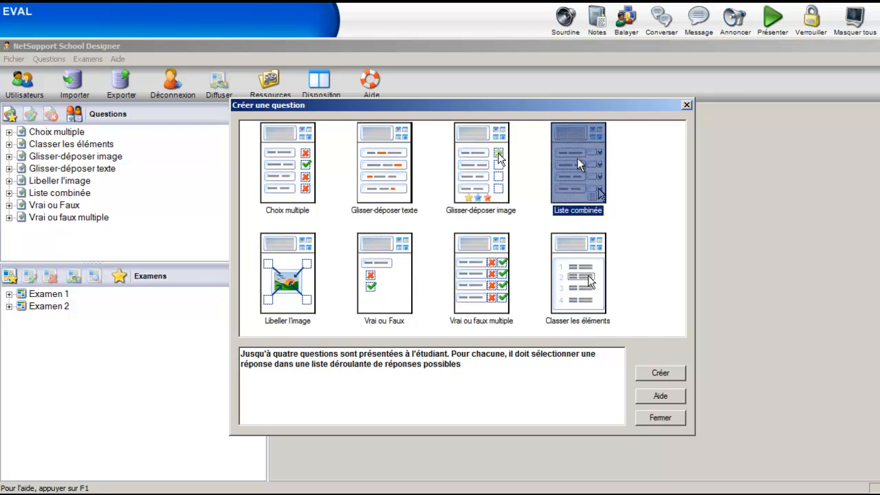
double_click(578, 158)
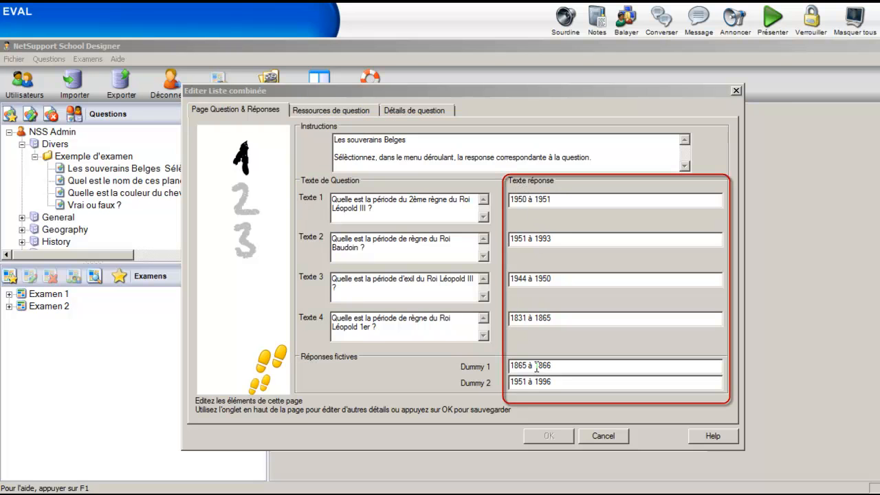
Review the question's resources and details, switching Mode d'observation on and back off, and save the question.
left_click(319, 110)
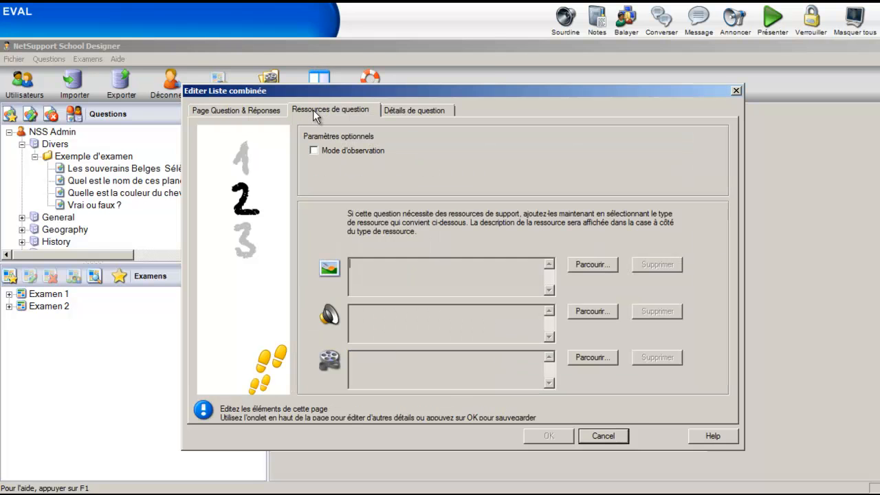
left_click(314, 150)
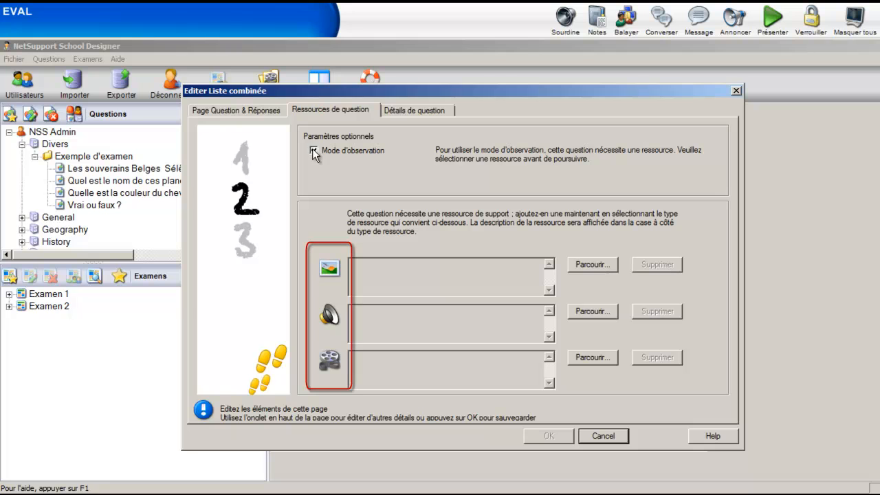
left_click(314, 150)
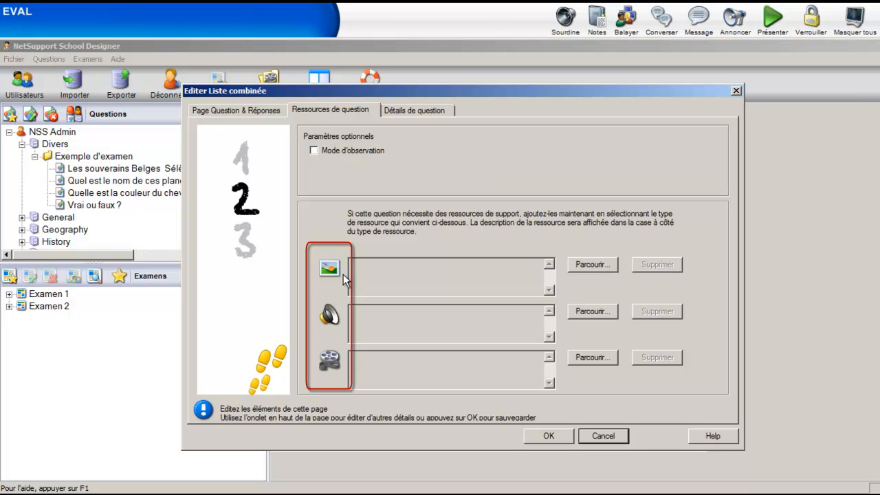
left_click(434, 115)
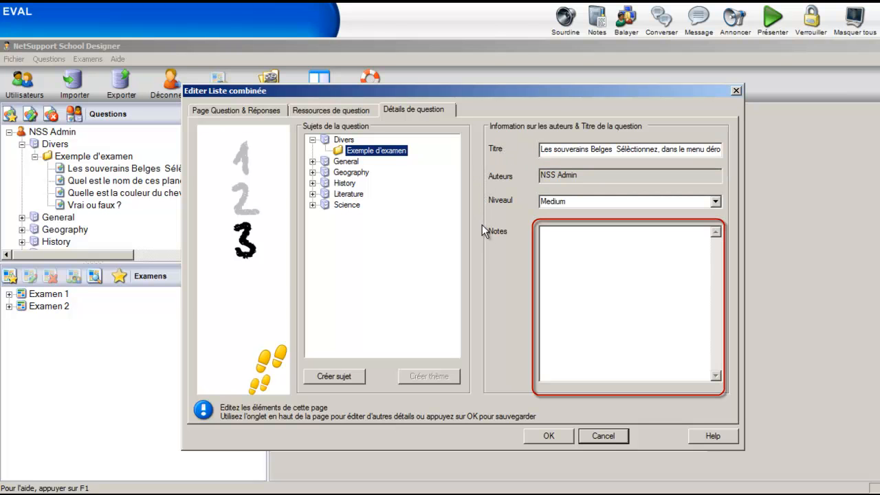
left_click(537, 437)
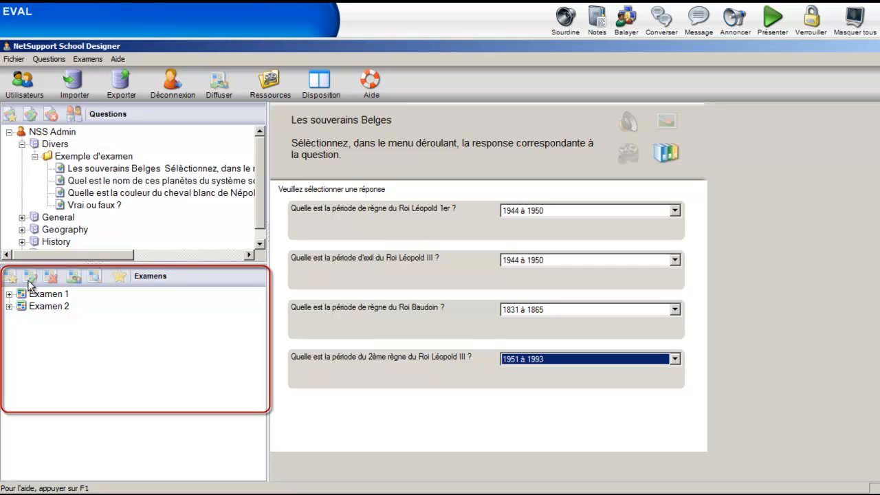
Create an exam titled "Examen 3" with the description "exemple d'examen numéro 3" and a time limit of 00:50.
left_click(10, 277)
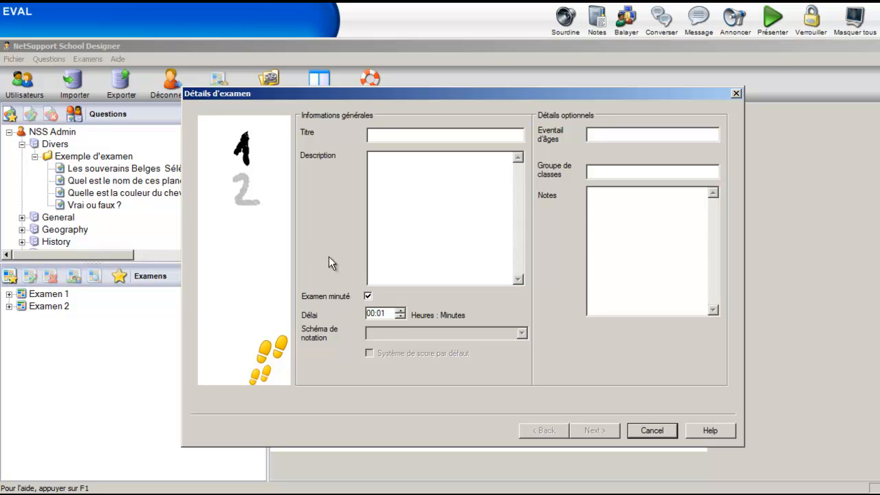
type("Examen 3")
left_click(397, 181)
type("exemple d'examen numéro 3")
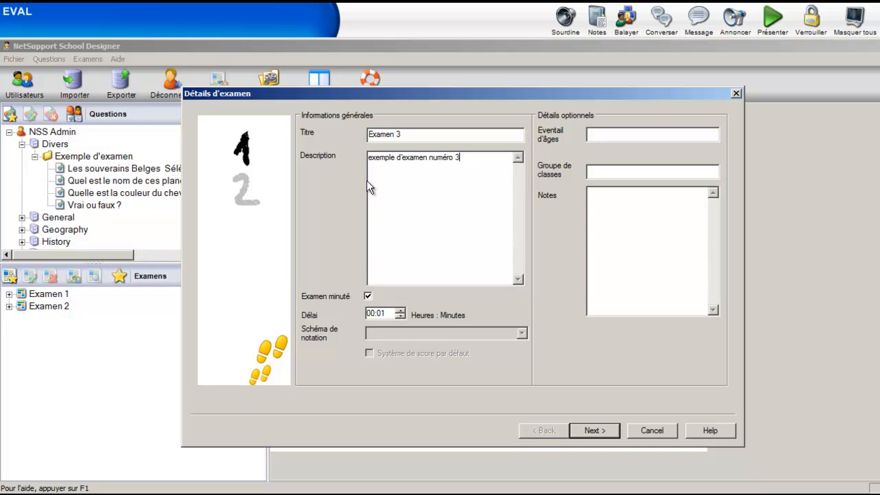
left_click(382, 314)
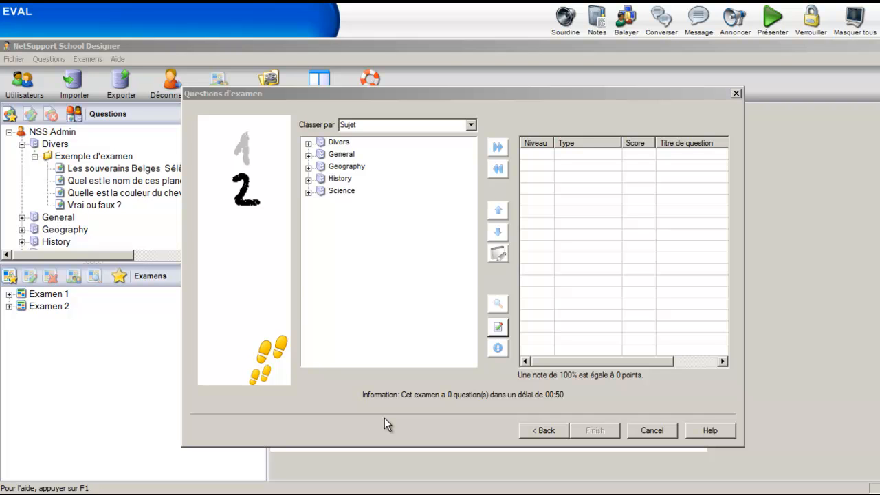
Add all four questions from Exemple d'examen under the Divers subject to the exam.
left_click(308, 143)
left_click(321, 156)
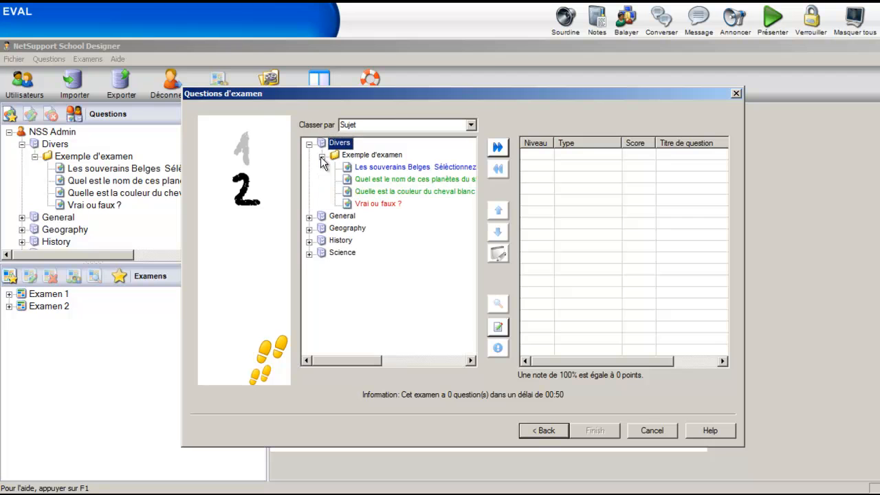
left_click(358, 167)
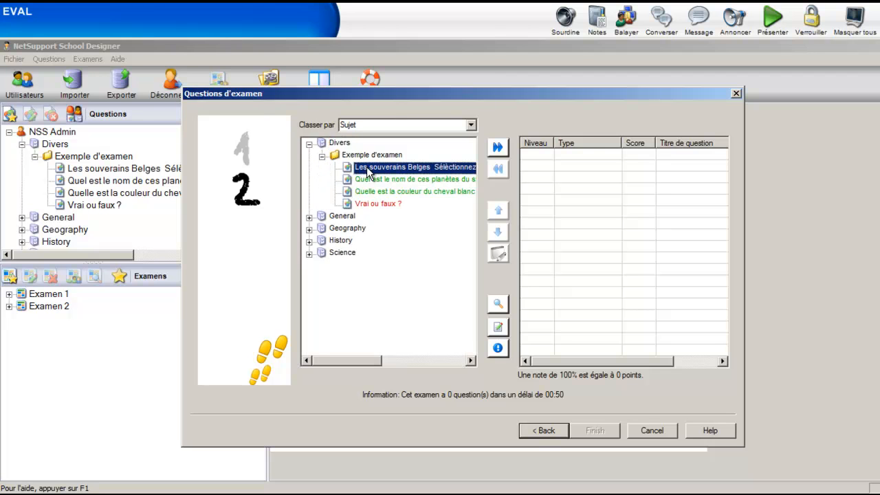
left_click(498, 148)
left_click(456, 167)
left_click(497, 148)
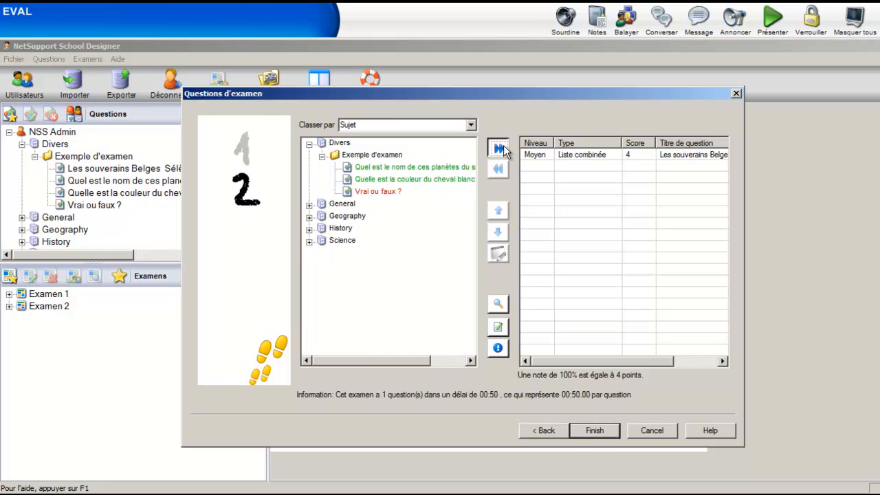
left_click(456, 179)
left_click(498, 148)
left_click(408, 168)
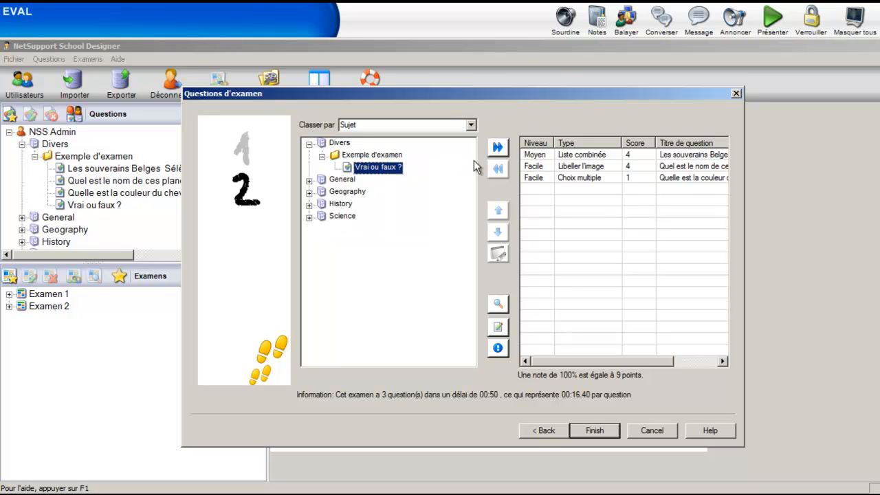
left_click(497, 147)
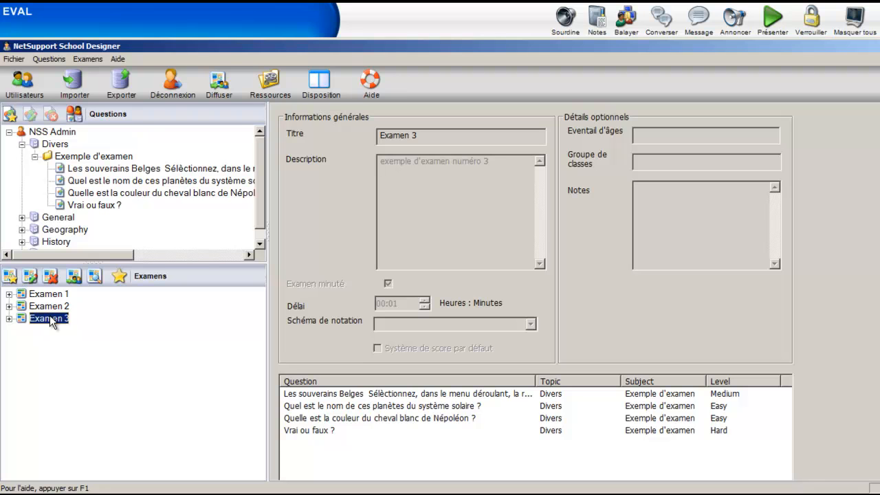
Preview Examen 3 and answer 1944 à 1950 for Léopold III's second reign and 1865 à 1866 for his exile.
right_click(51, 321)
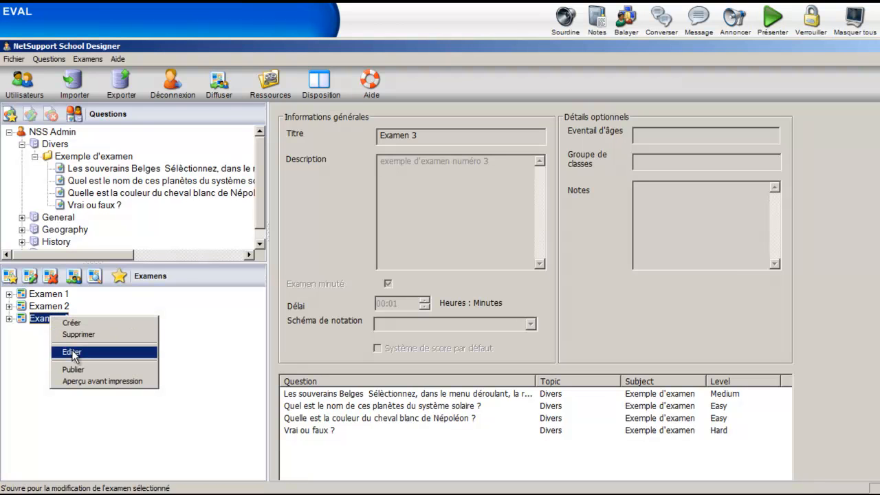
left_click(81, 382)
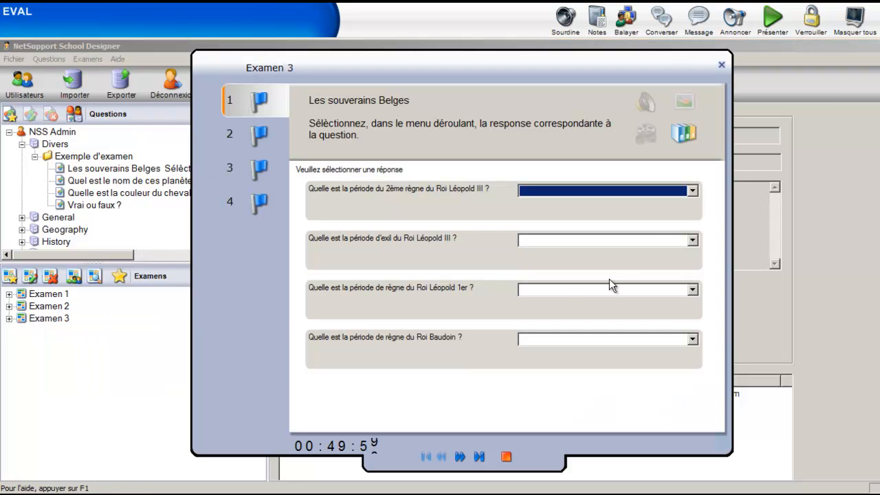
left_click(693, 190)
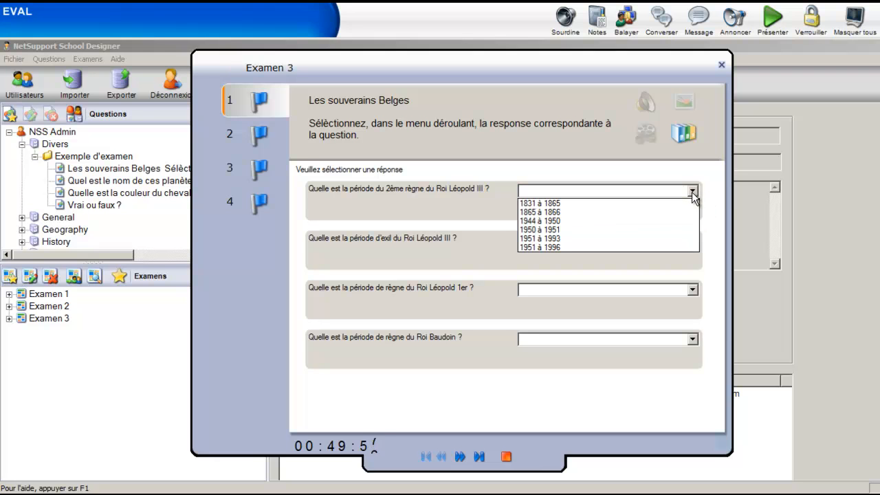
left_click(660, 220)
left_click(692, 241)
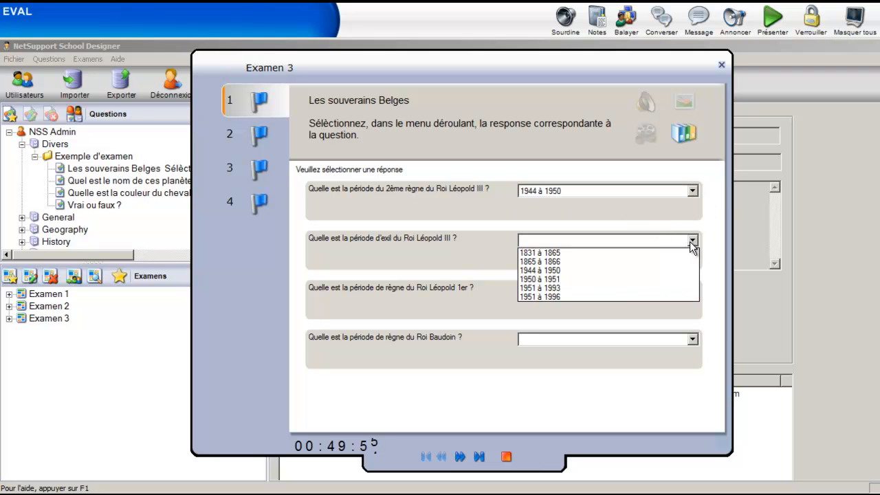
left_click(641, 261)
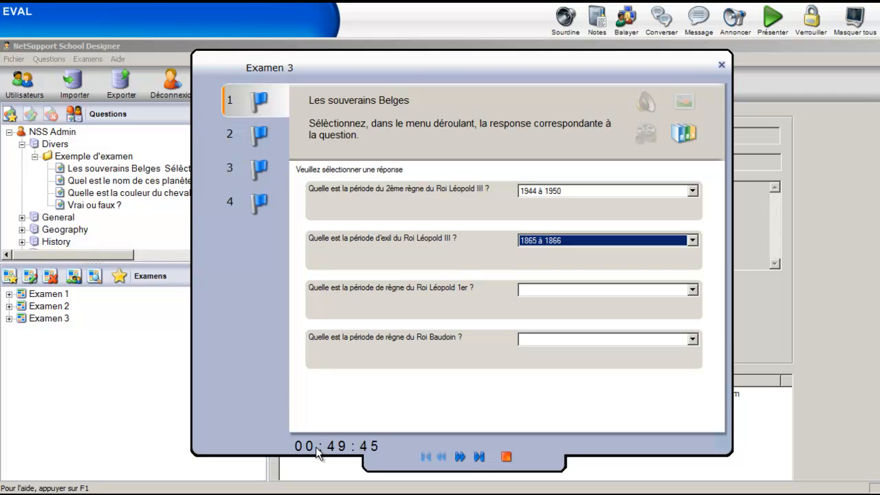
In question 2, label the second planet from the sun Neptune and the fourth Mars, and go to question 3.
left_click(259, 137)
left_click_drag(319, 403, 473, 355)
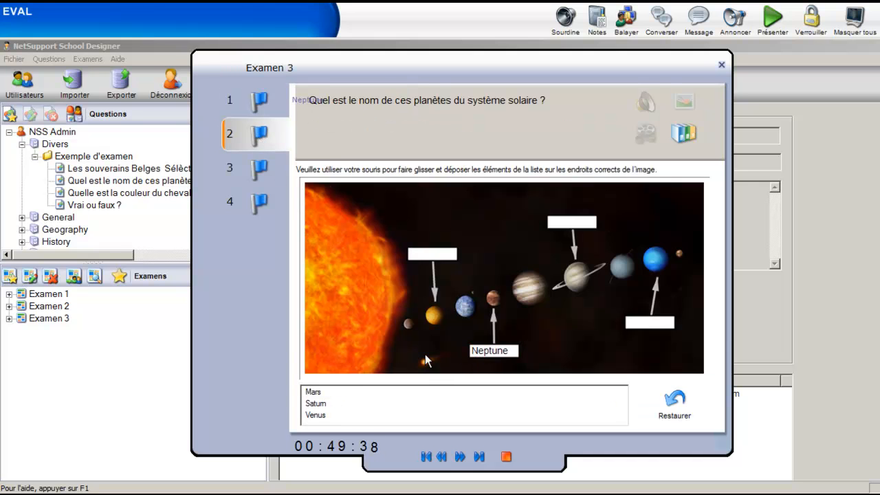
left_click_drag(314, 393, 481, 354)
left_click_drag(319, 392, 413, 259)
left_click(315, 393)
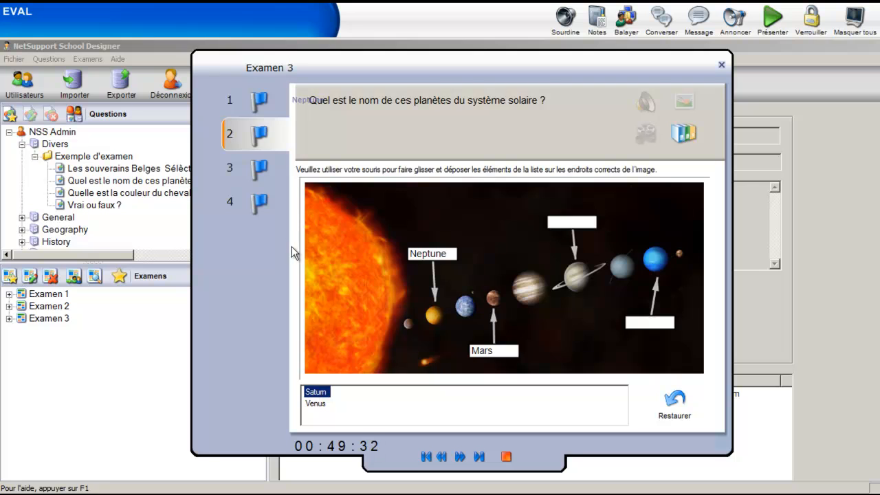
left_click(264, 176)
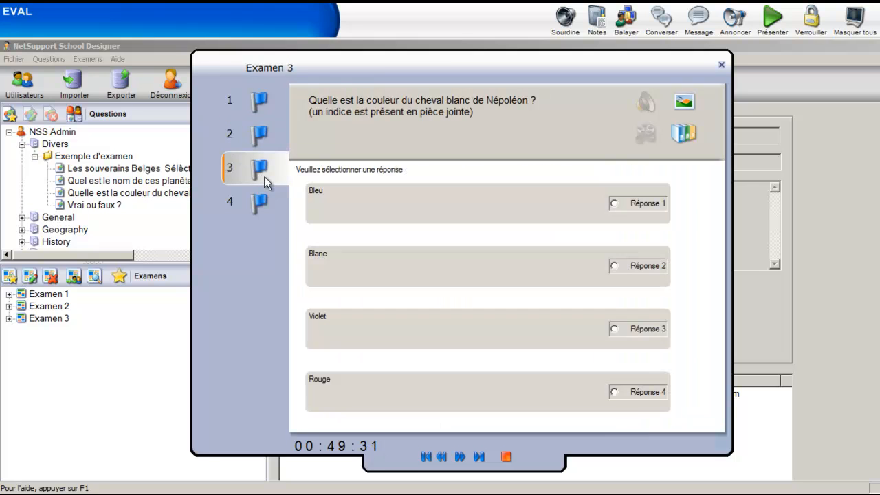
Answer question 3 with Blanc, then view its attached hint image and close it.
left_click(615, 266)
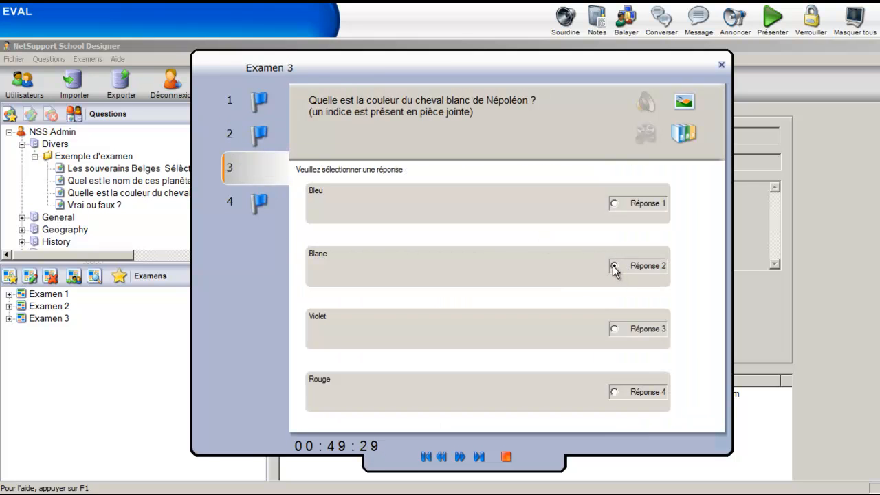
left_click(685, 102)
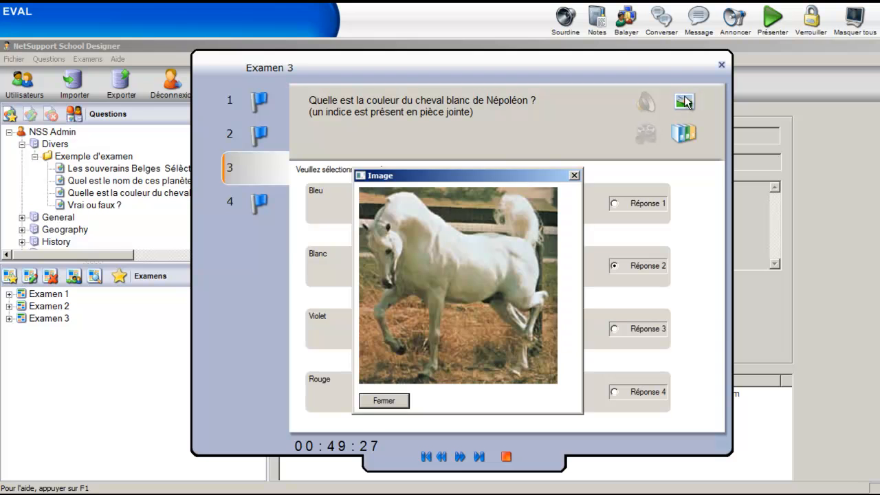
left_click(397, 403)
In question 4, mark the mosquito and day-length statements true and the elephant and Kama-sutra statements false.
left_click(258, 205)
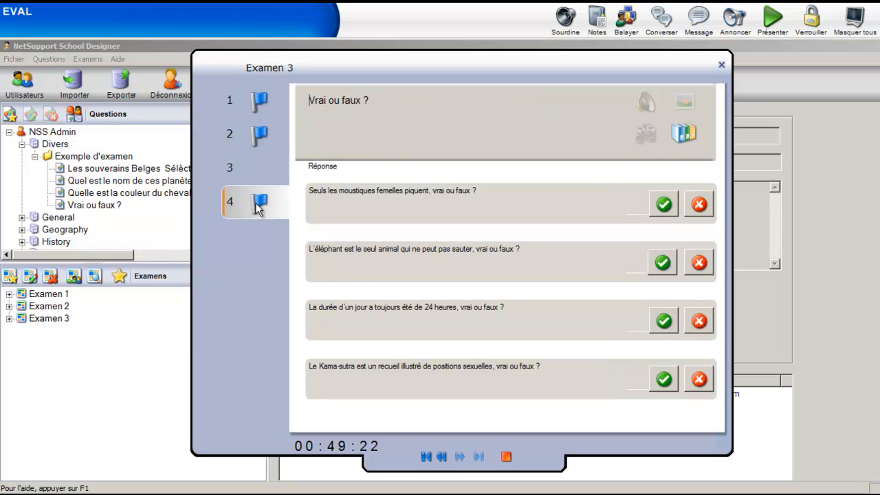
left_click(664, 204)
left_click(692, 269)
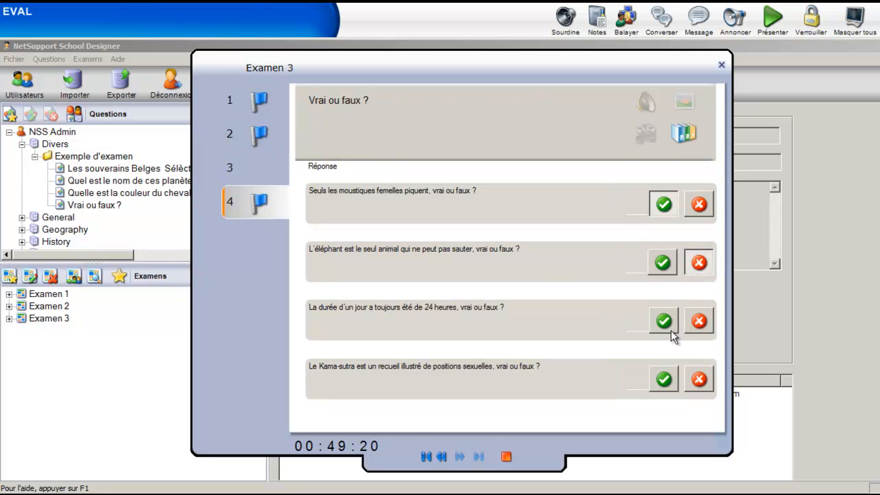
left_click(665, 320)
left_click(697, 377)
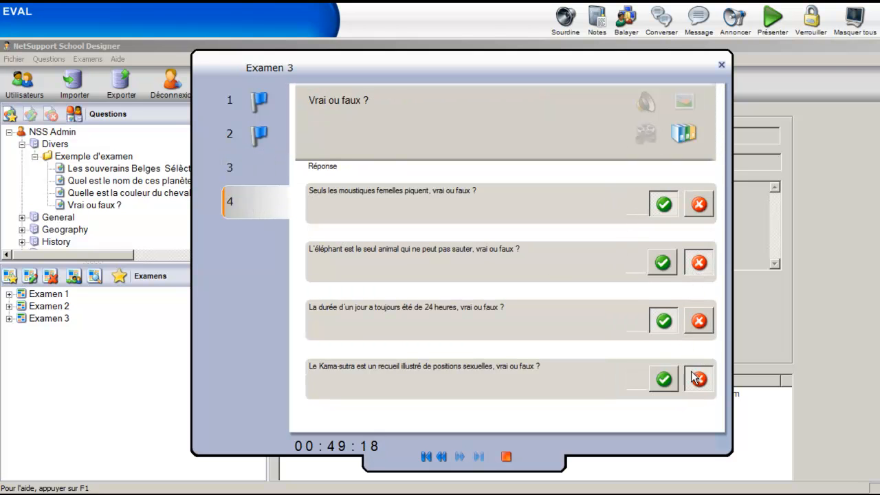
End the exam preview and publish Examen 3.
left_click(506, 457)
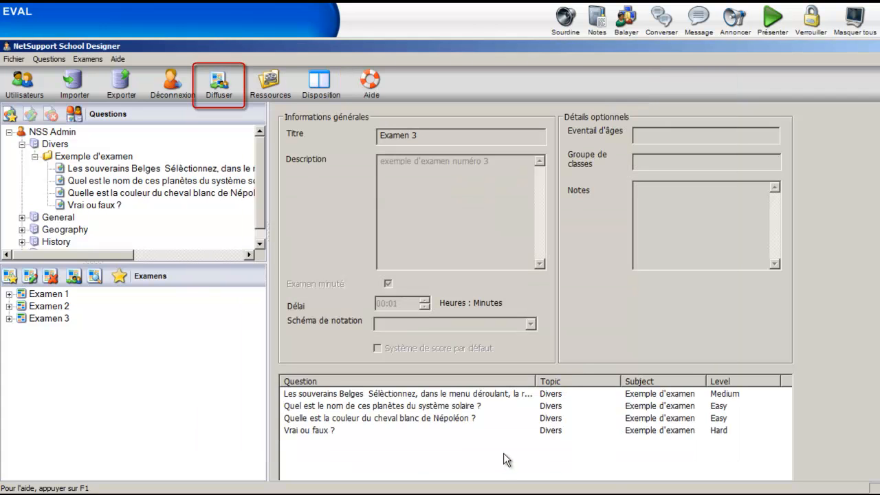
left_click(218, 86)
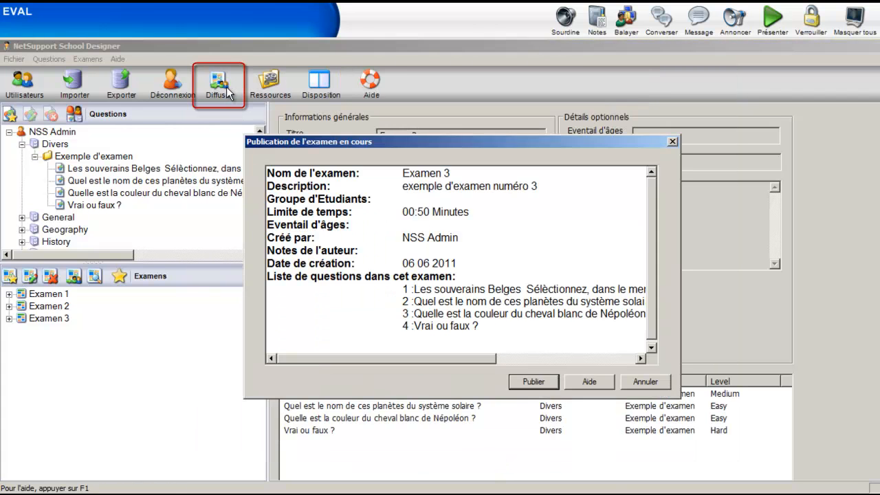
left_click(532, 380)
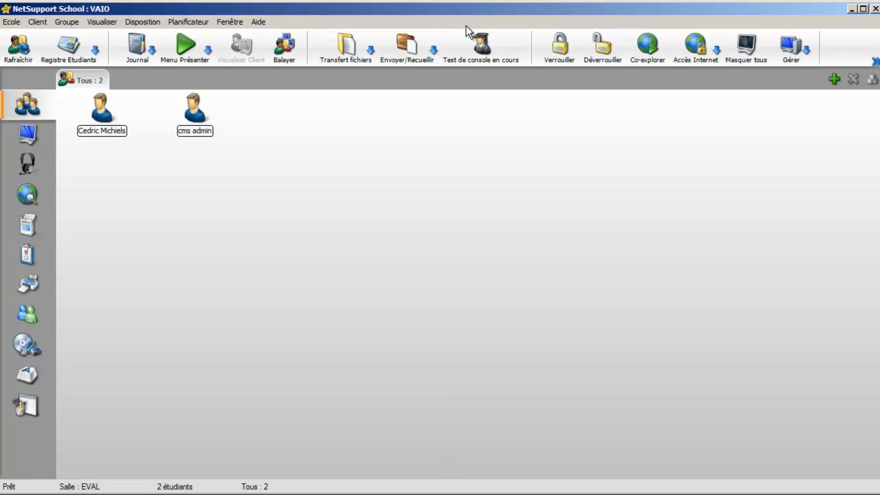
In the NetSupport School tutor console, set up Examen 3 for both connected students and start the test.
left_click(488, 46)
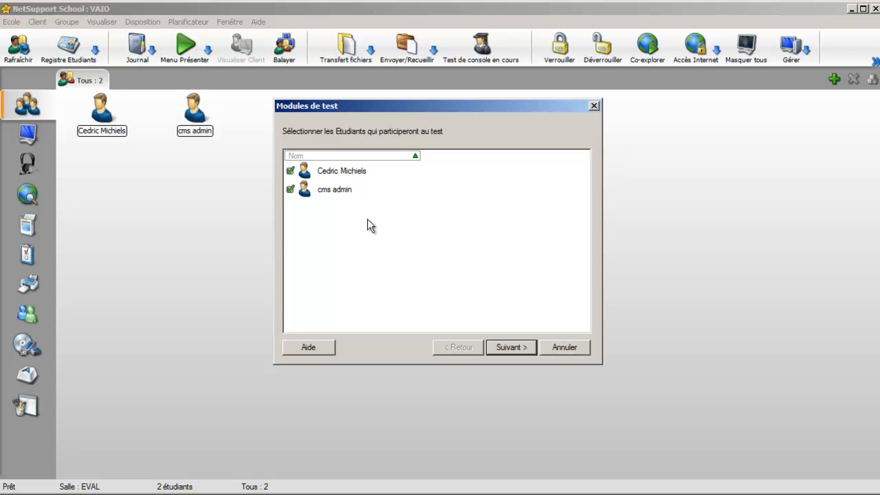
left_click(509, 347)
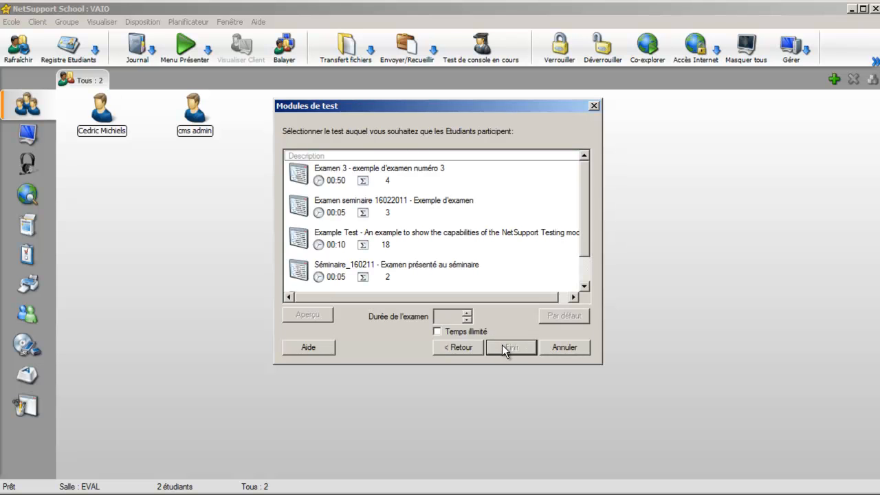
left_click(345, 168)
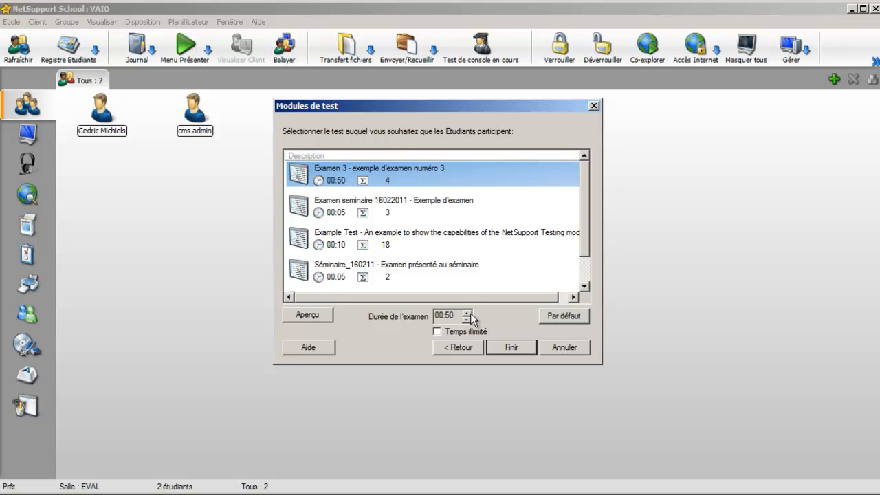
left_click(509, 348)
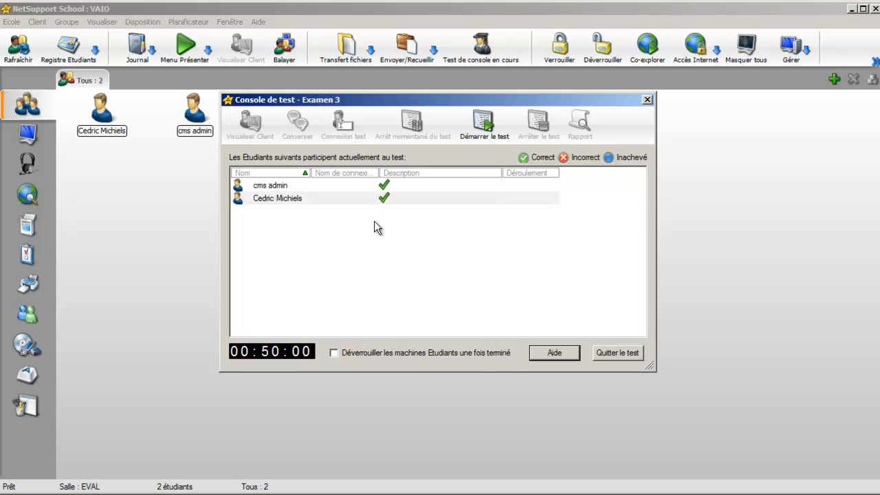
left_click(491, 132)
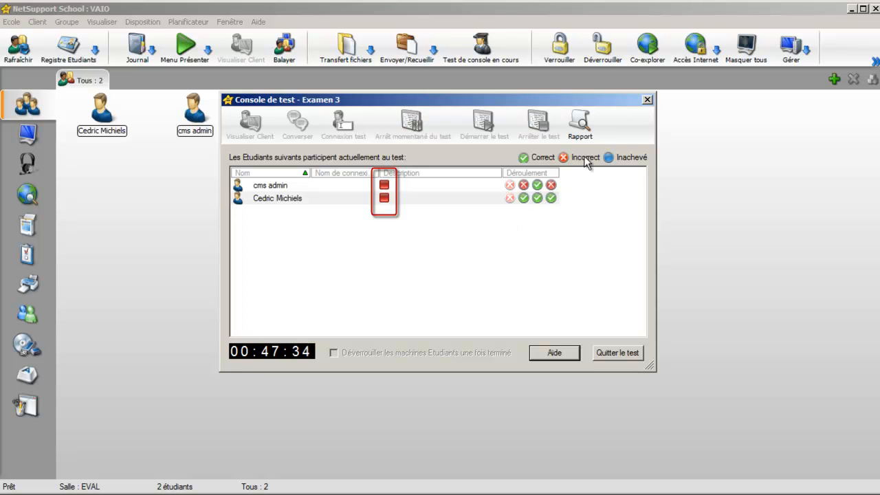
Open the Examen 3 test report, examine the class summary and the second listed student's answers to each question, and close the report.
left_click(585, 125)
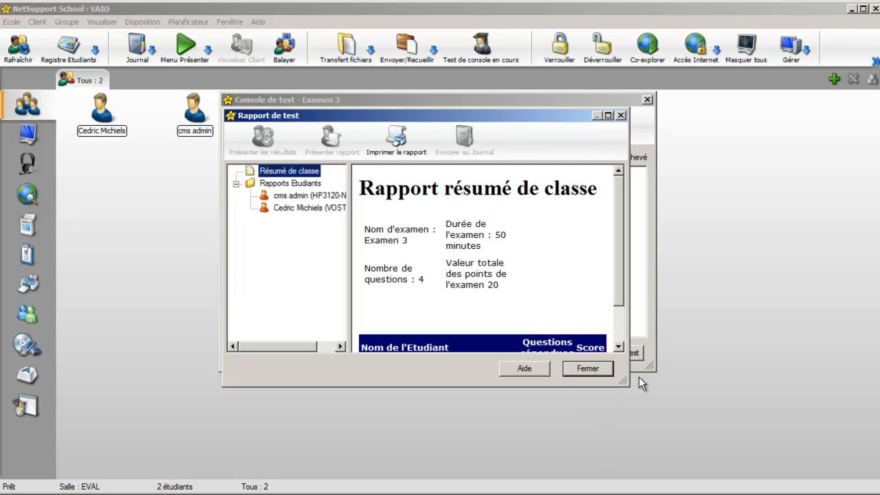
left_click_drag(626, 381, 788, 472)
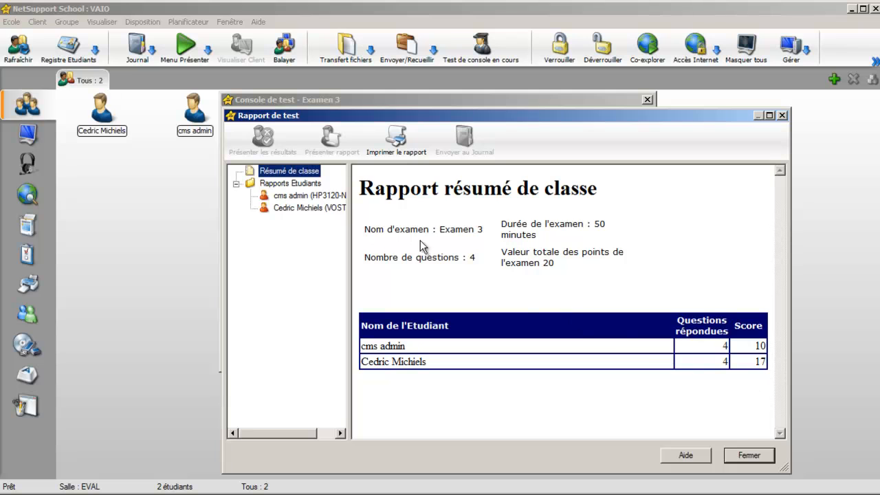
left_click(309, 207)
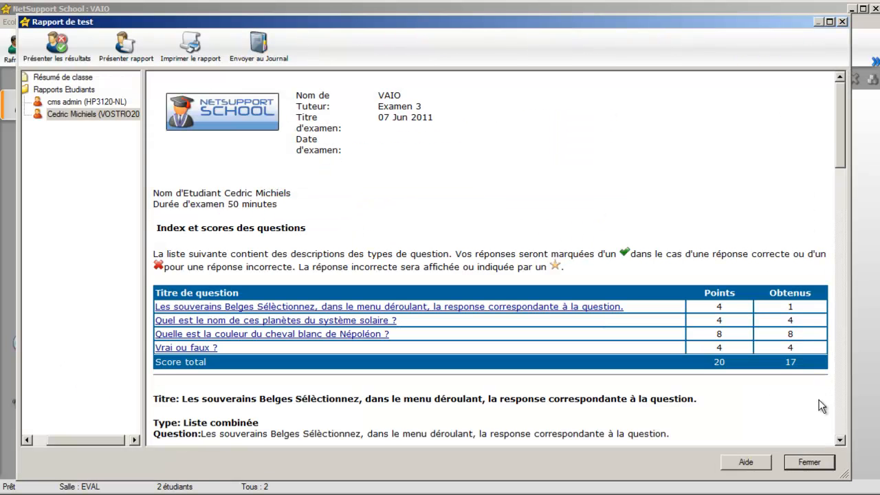
scroll(819, 400, "down", 5)
scroll(819, 404, "down", 2)
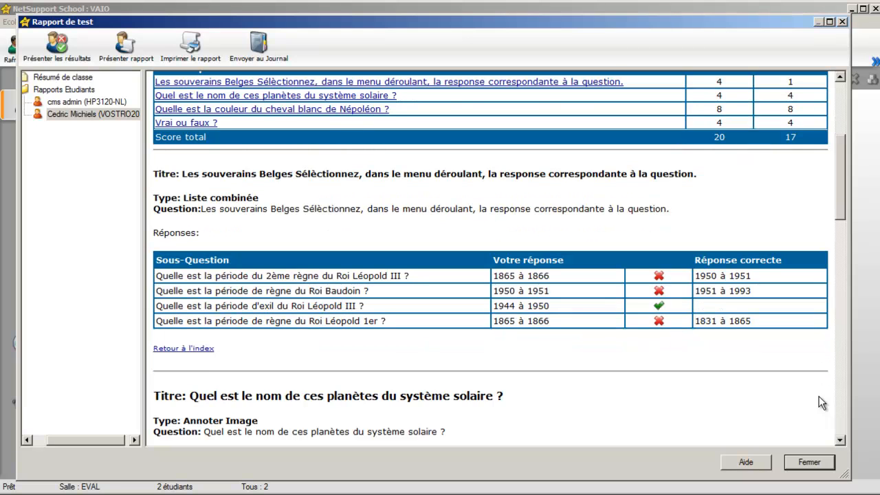
scroll(819, 396, "down", 7)
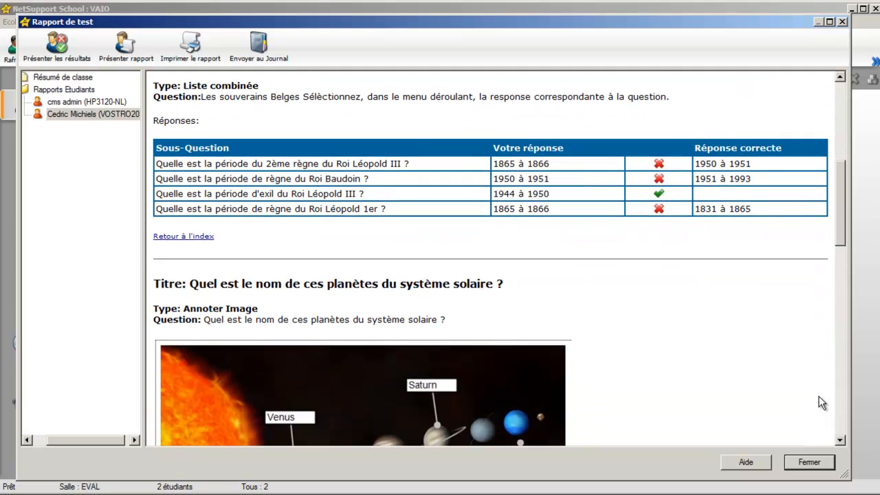
scroll(819, 396, "down", 12)
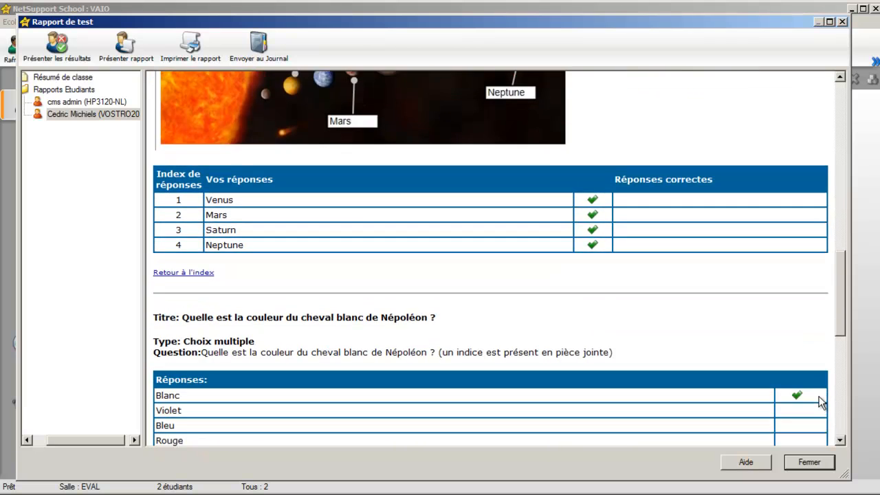
scroll(819, 396, "down", 10)
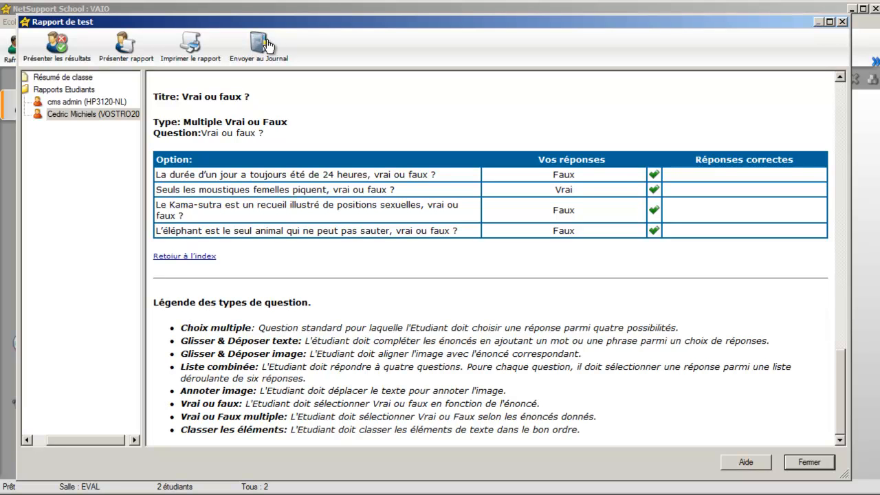
left_click(807, 462)
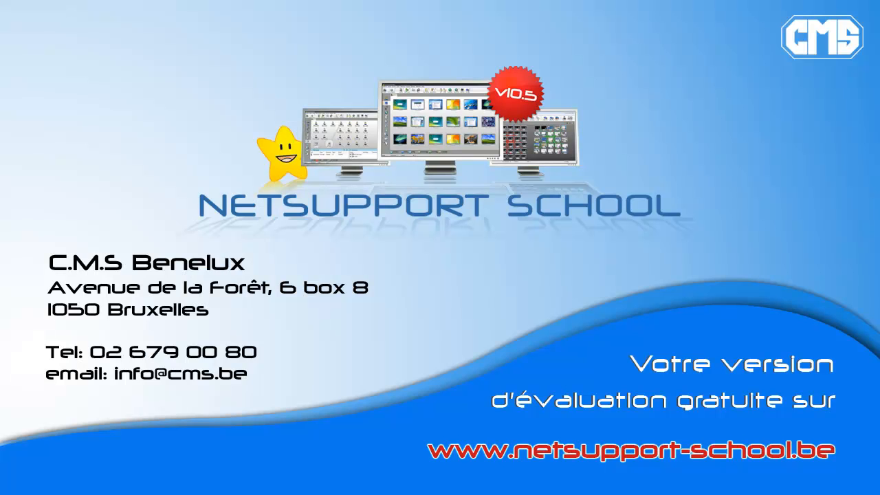